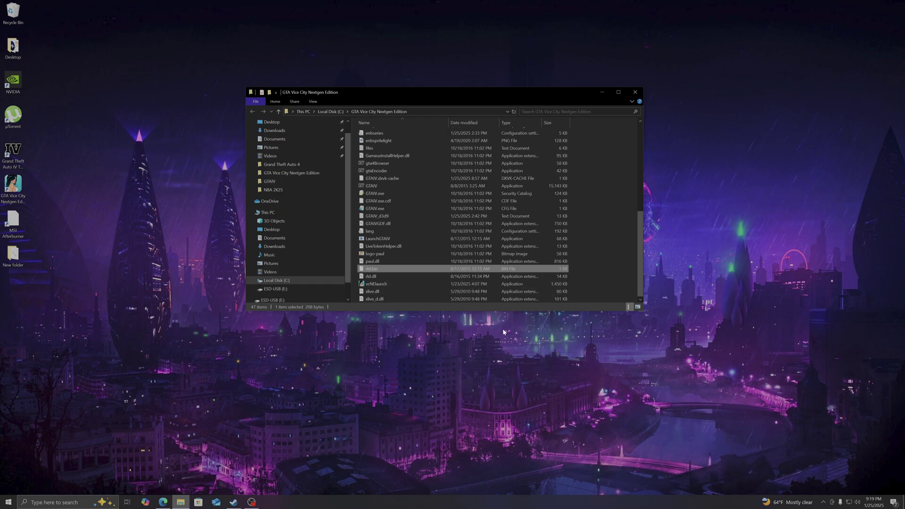
- In Edge, start the manual download of the main 'Stutter and Low fps fix GTA IV DXVK 2.4-Final' file
scroll(419, 221, up, 6)
scroll(430, 236, up, 1)
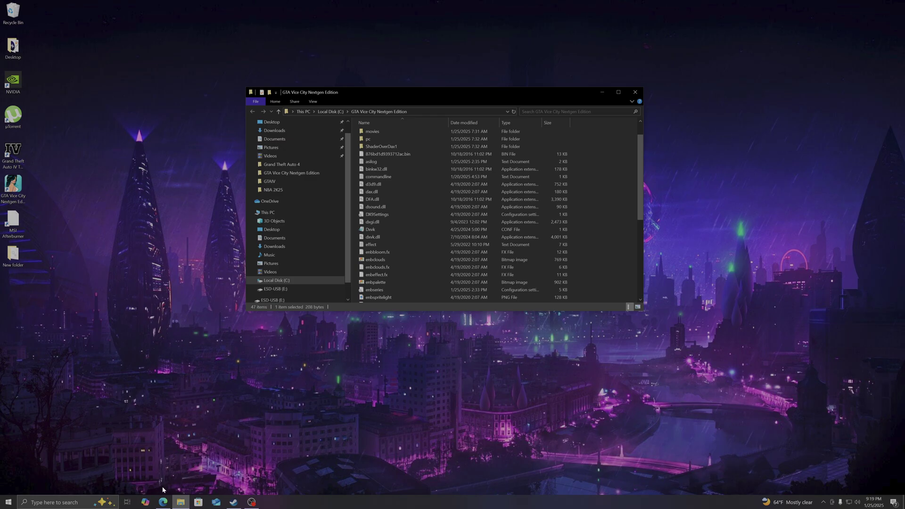
click(163, 501)
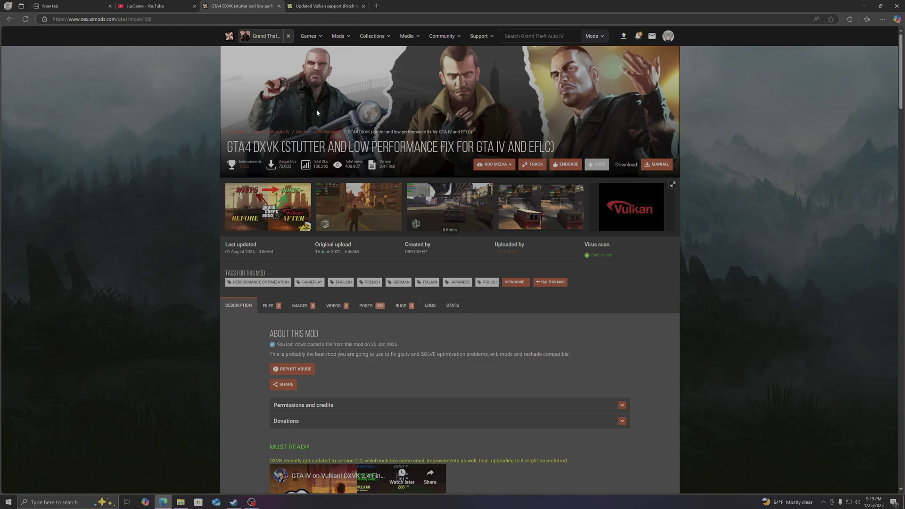
mouse_move(343, 42)
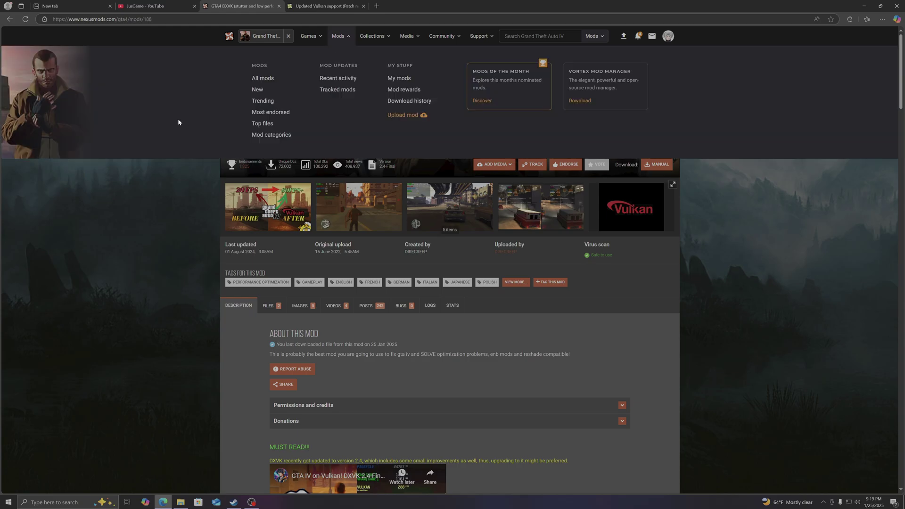
click(231, 208)
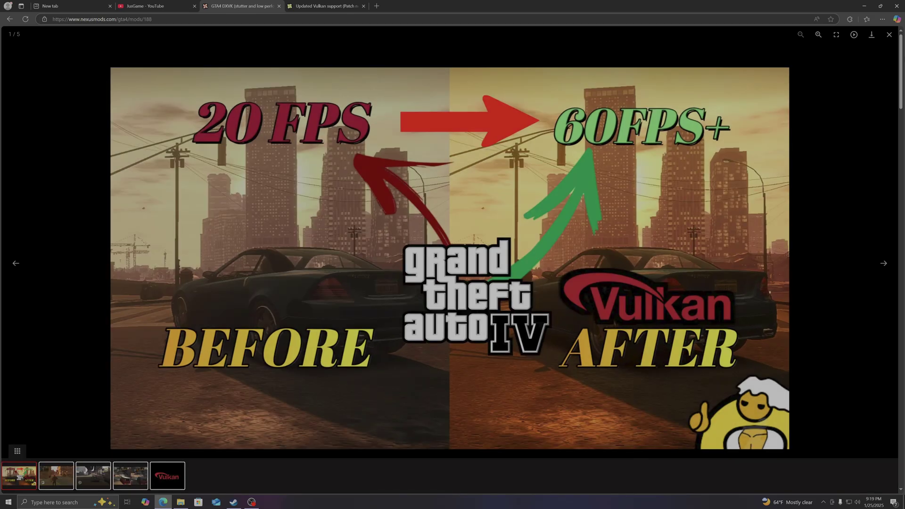
key(Escape)
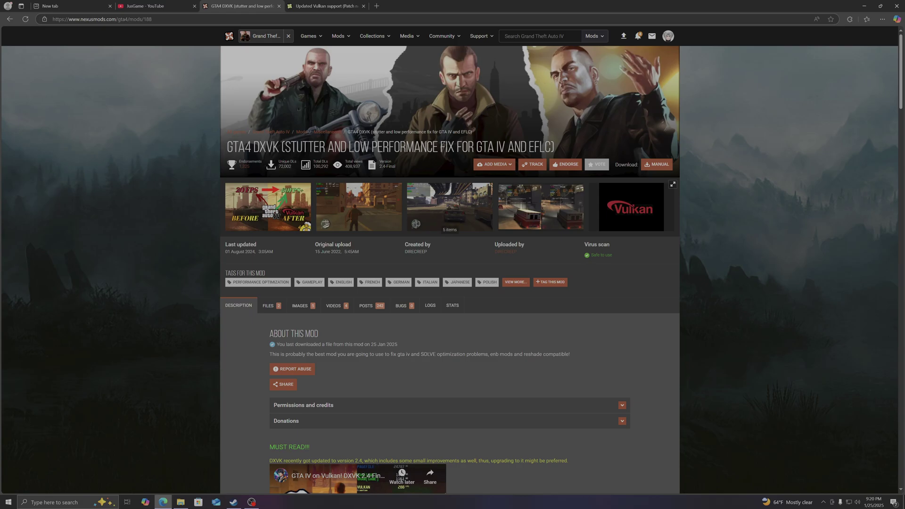
click(271, 306)
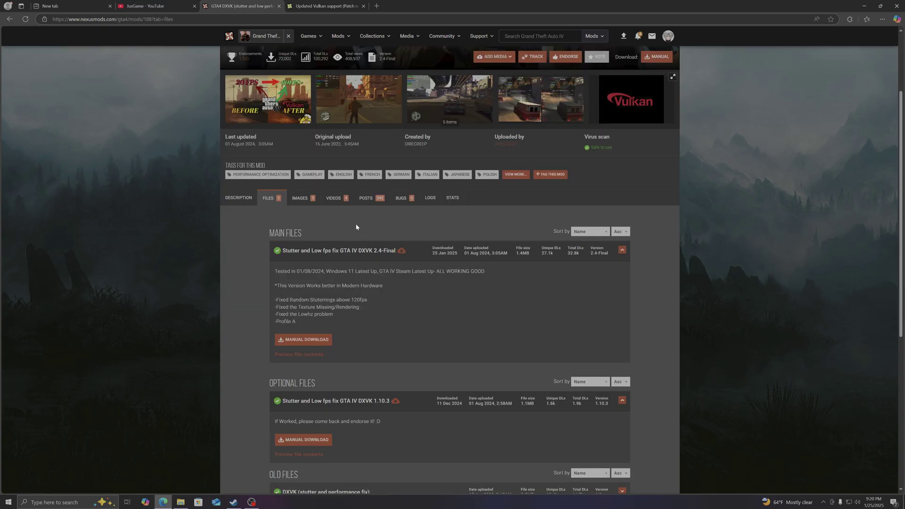
click(304, 340)
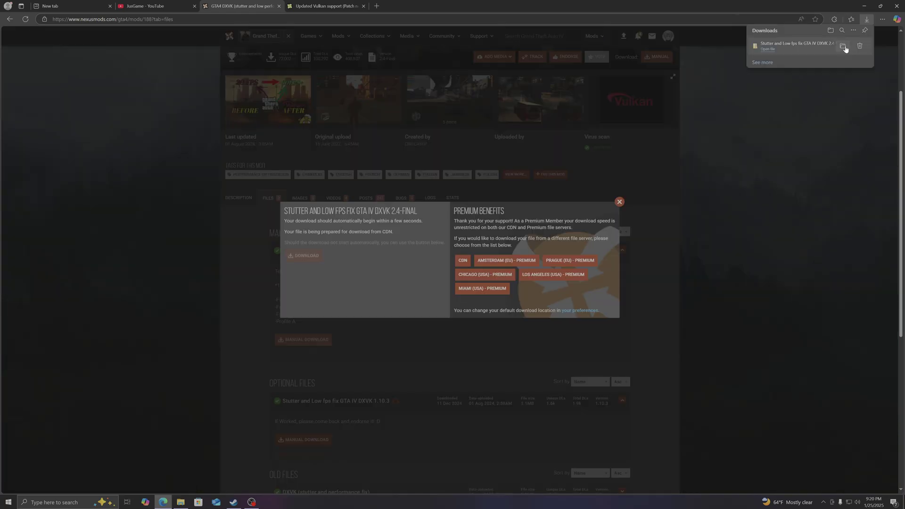
- Move the downloaded DXVK zip onto the desktop and extract it there with 7-Zip
click(844, 45)
click(864, 6)
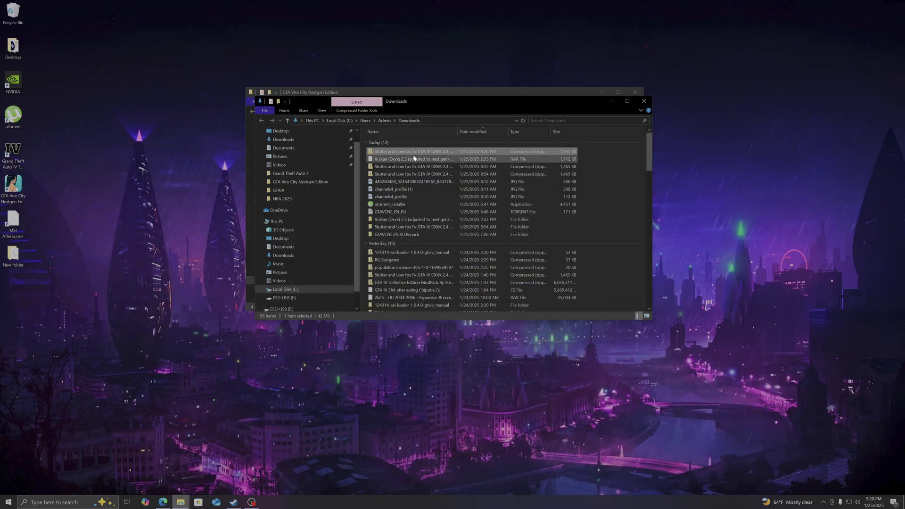
drag(414, 158, 159, 90)
click(644, 101)
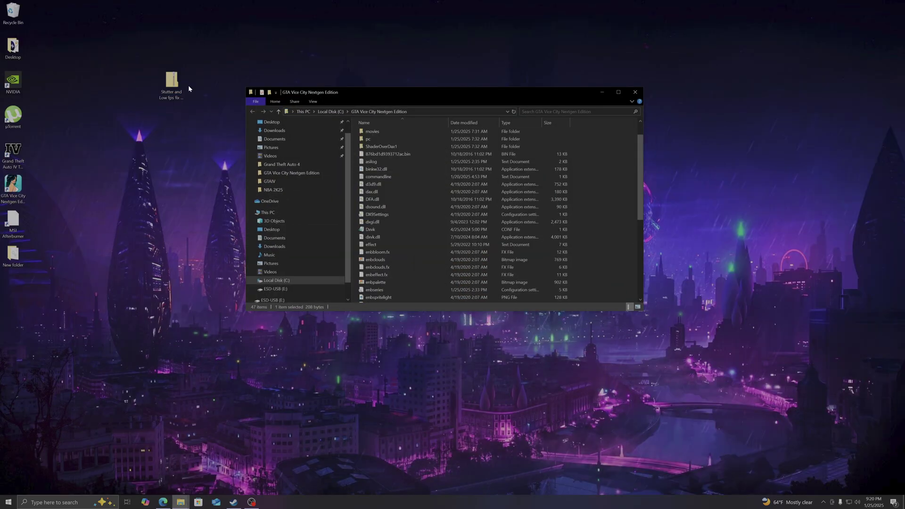
right_click(175, 83)
mouse_move(198, 121)
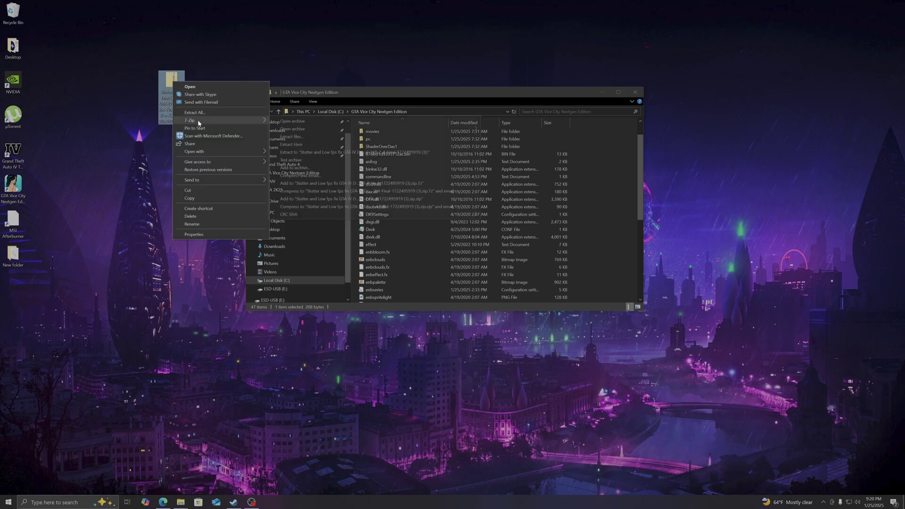
click(283, 145)
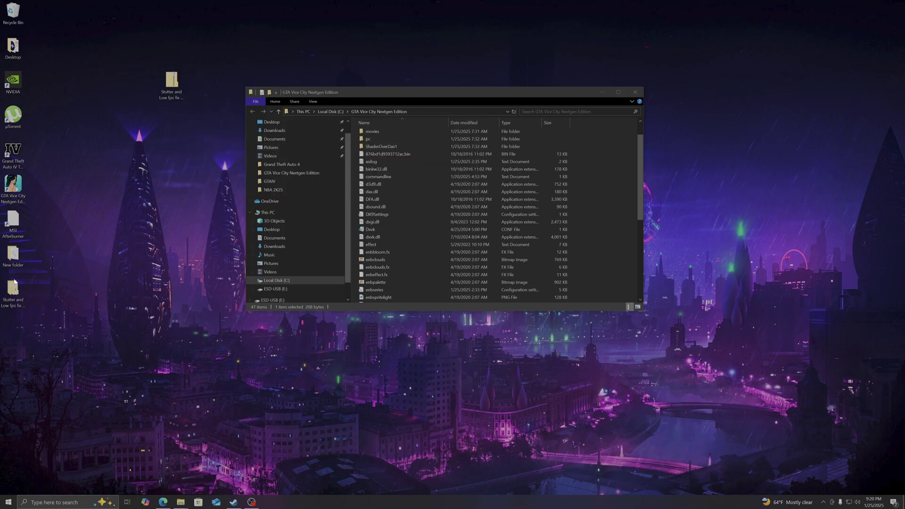
- Open the extracted mod's GTAIV folder and place it beside the Vice City folder window
drag(13, 299, 159, 141)
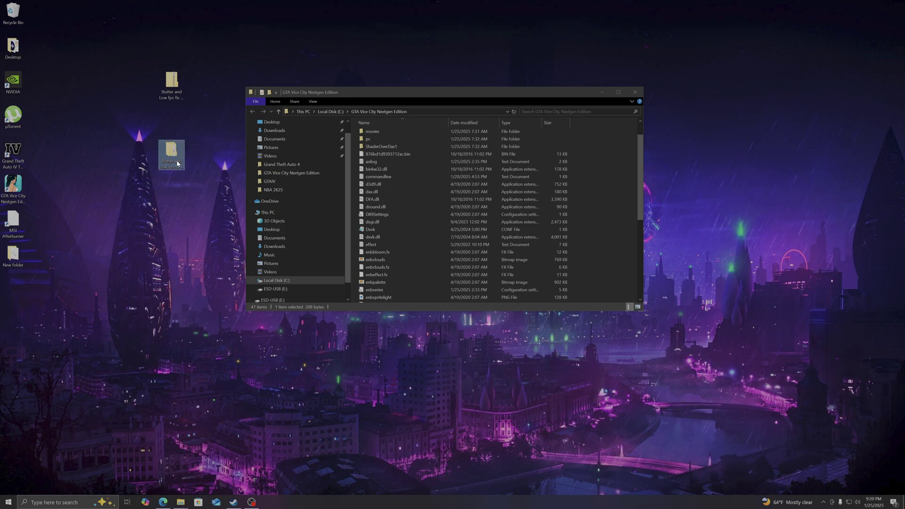
double_click(168, 150)
double_click(388, 152)
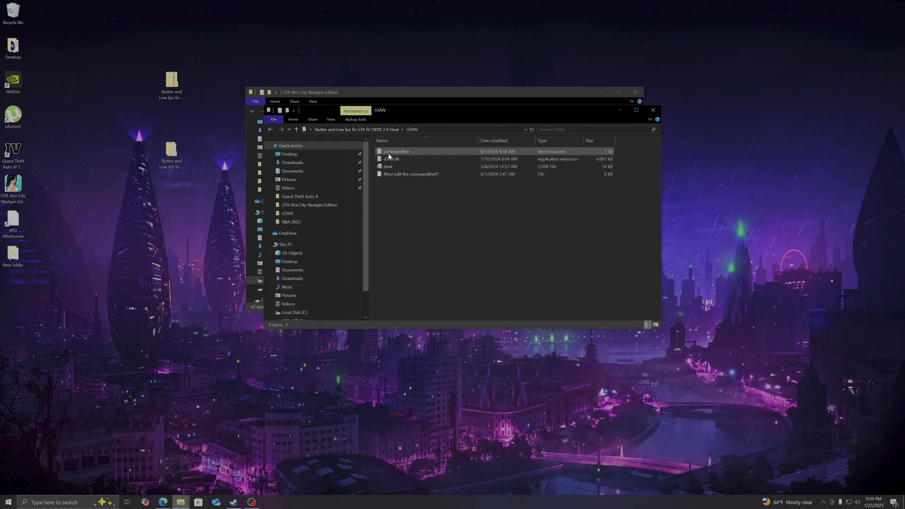
drag(426, 114, 166, 68)
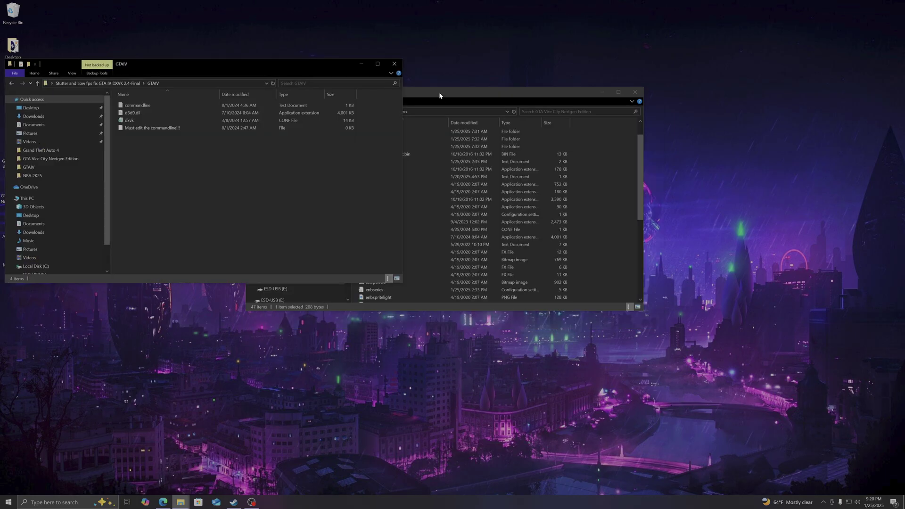
drag(439, 92, 489, 81)
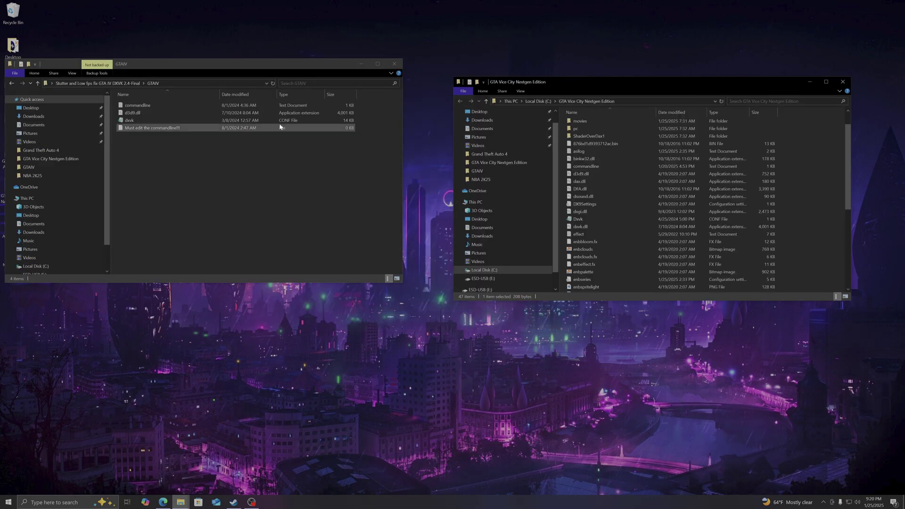
- Rename the mod's d3d9.dll to dxvk.dll
click(130, 115)
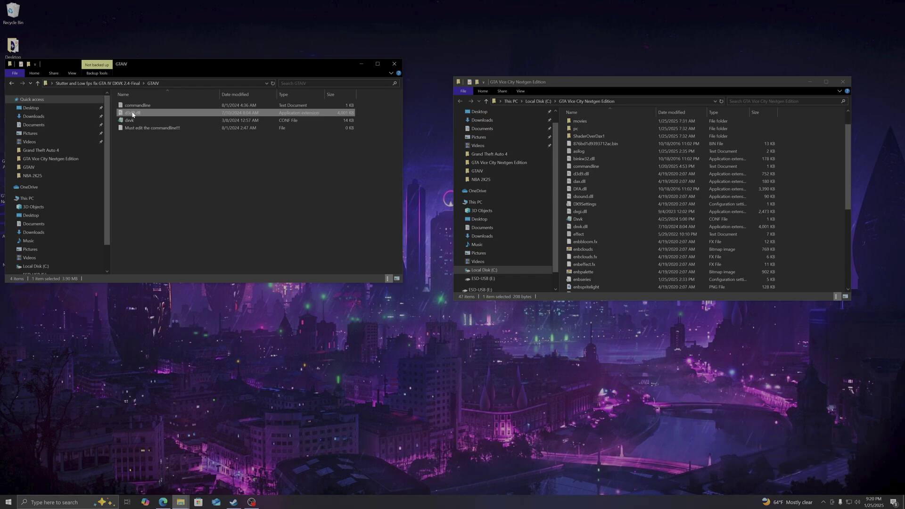
mouse_move(132, 115)
right_click(139, 115)
click(158, 230)
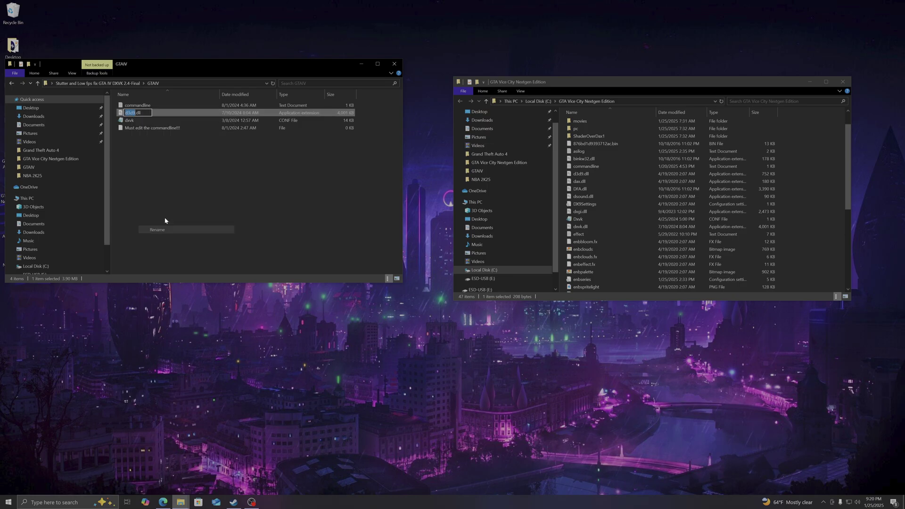
text(dxv)
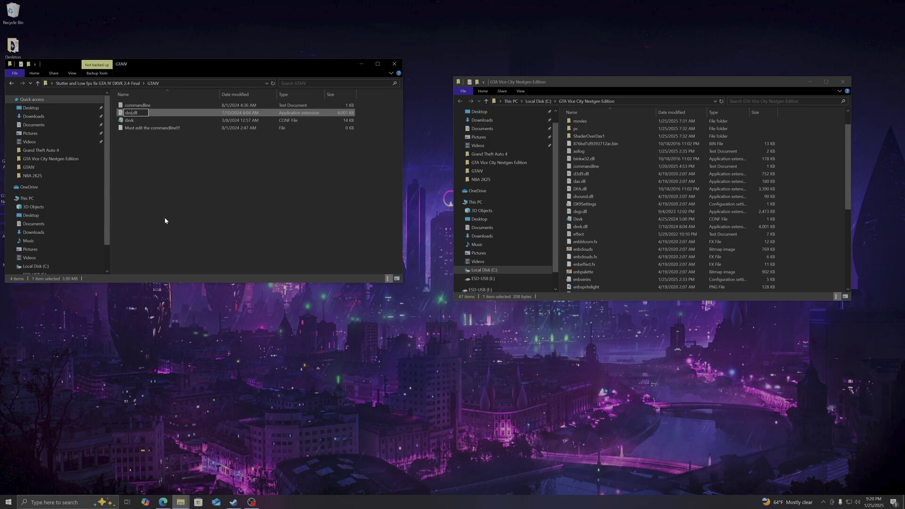
text(k)
key(Return)
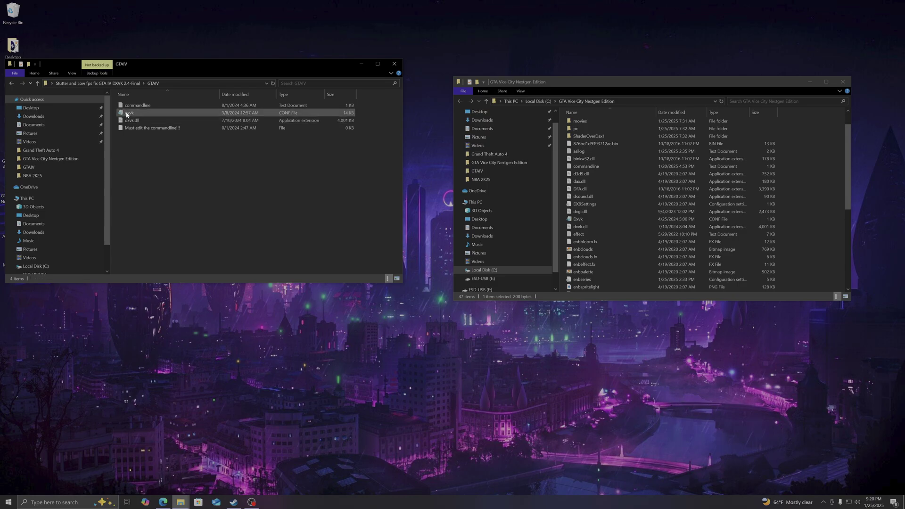
- Copy dxvk.dll into the GTA Vice City Nextgen Edition folder, replacing the existing file
right_click(128, 121)
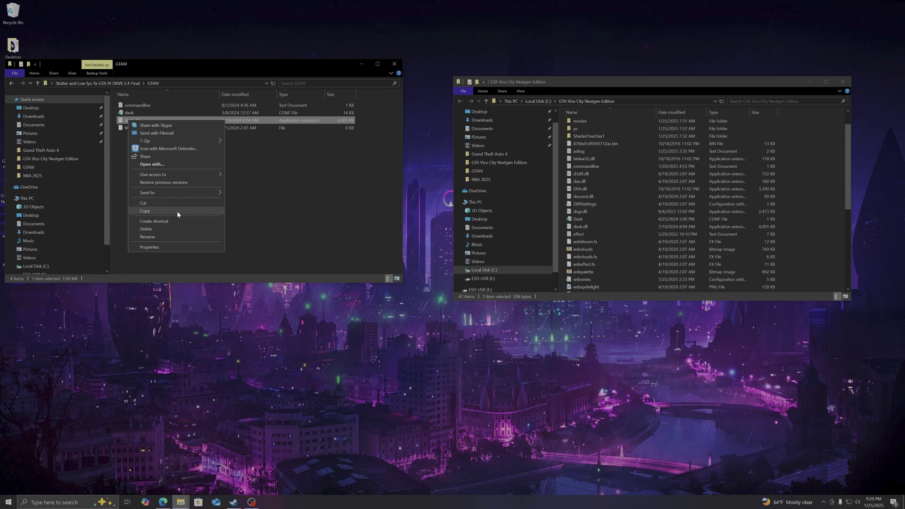
click(178, 212)
right_click(824, 173)
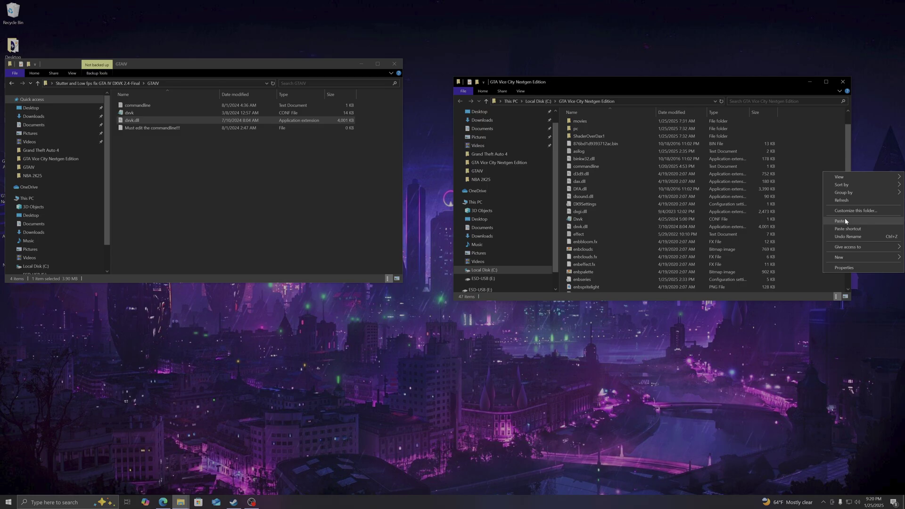
click(841, 221)
click(257, 231)
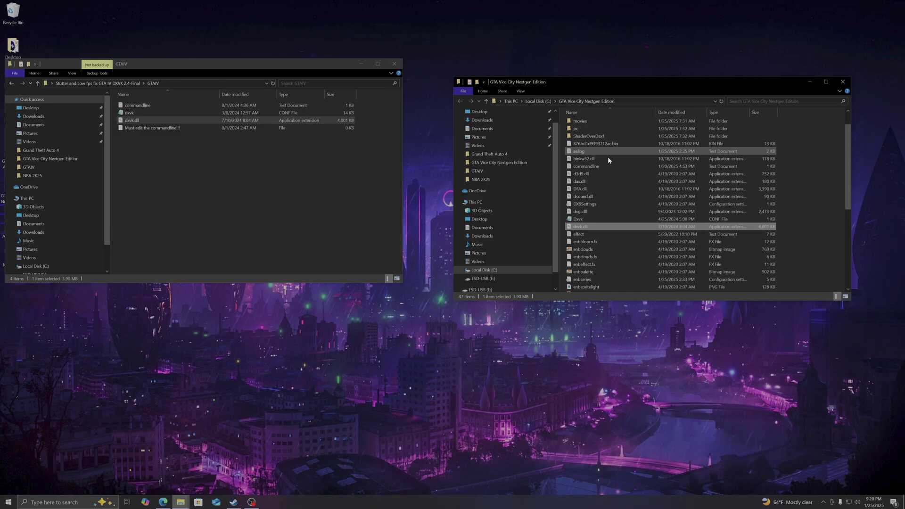
- Edit enbseries.ini in Notepad so ProxyLibrary=dxvk.dll, then save it
scroll(634, 212, down, 1)
double_click(632, 259)
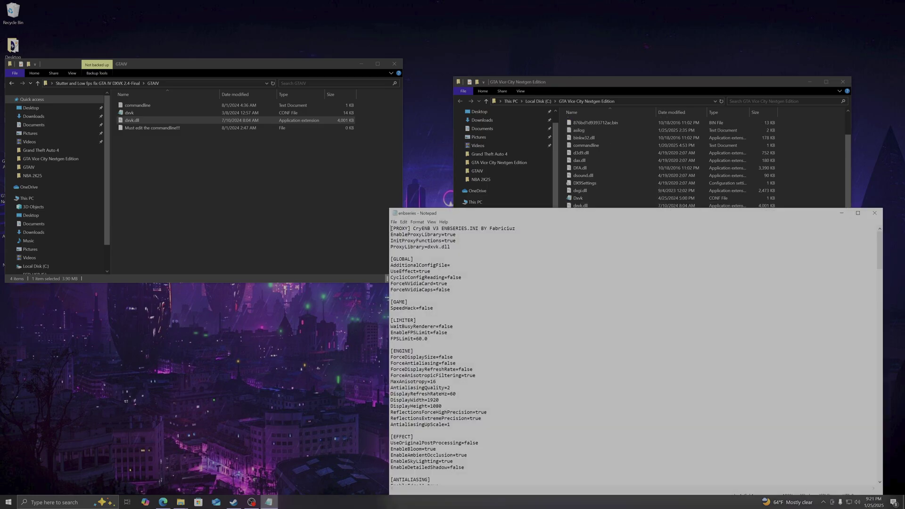
drag(522, 219, 406, 195)
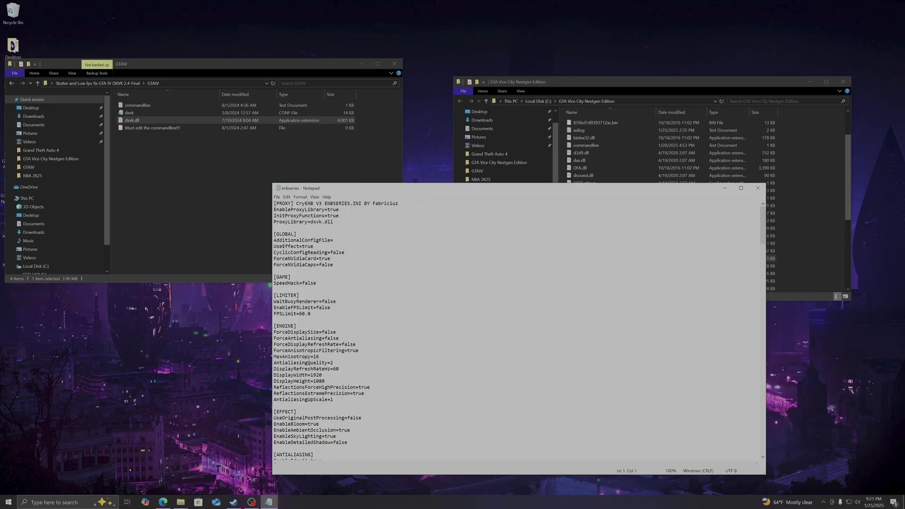
key(BackSpace)
key(BackSpace)
key(BackSpace)
text(ax)
key(BackSpace)
key(BackSpace)
text(xvk)
click(277, 197)
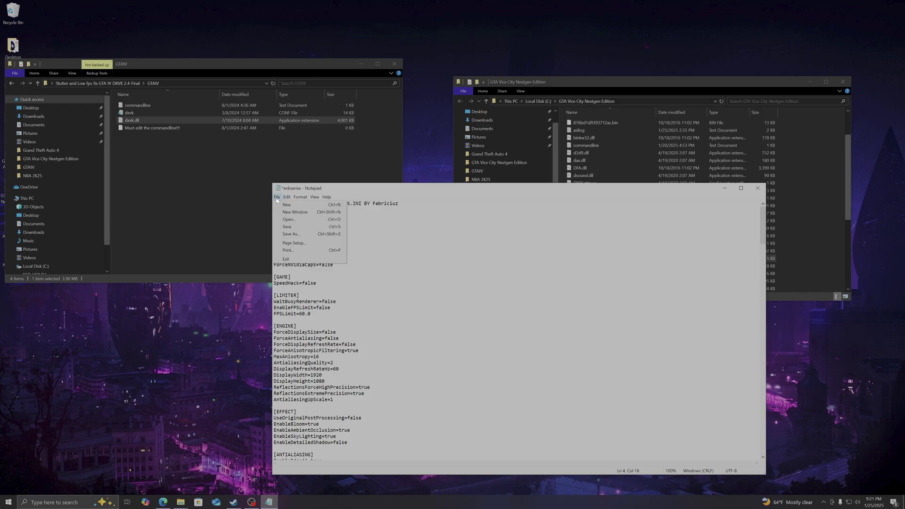
click(287, 228)
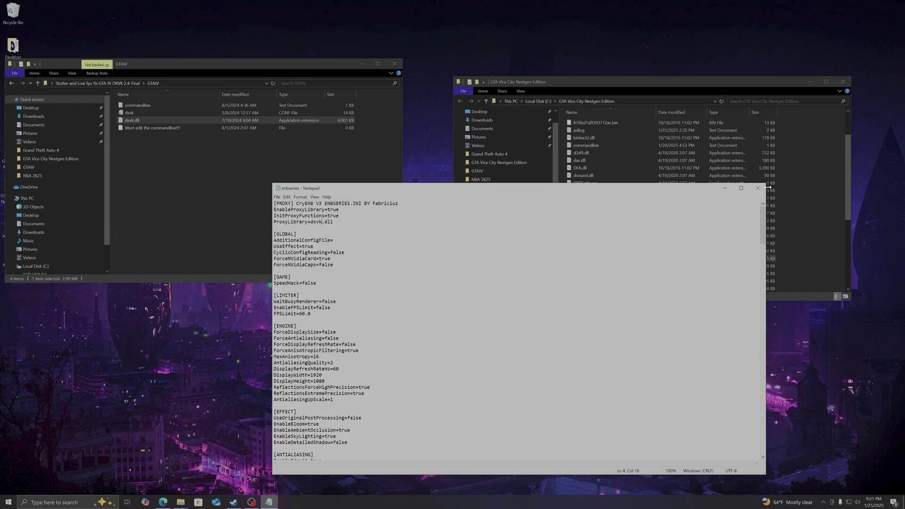
- Close enbseries.ini, clear the GTAIV folder selection, and bring up Edge's Updated Vulkan Support mod page
click(758, 188)
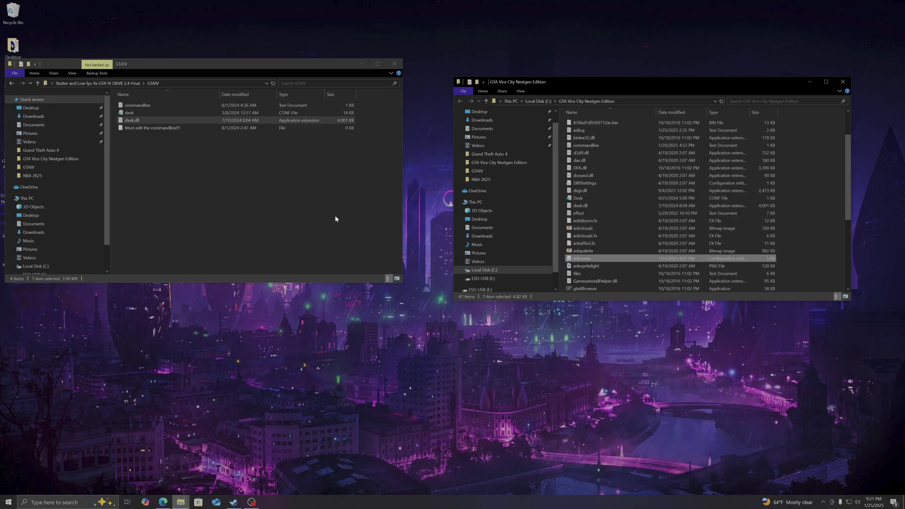
click(133, 114)
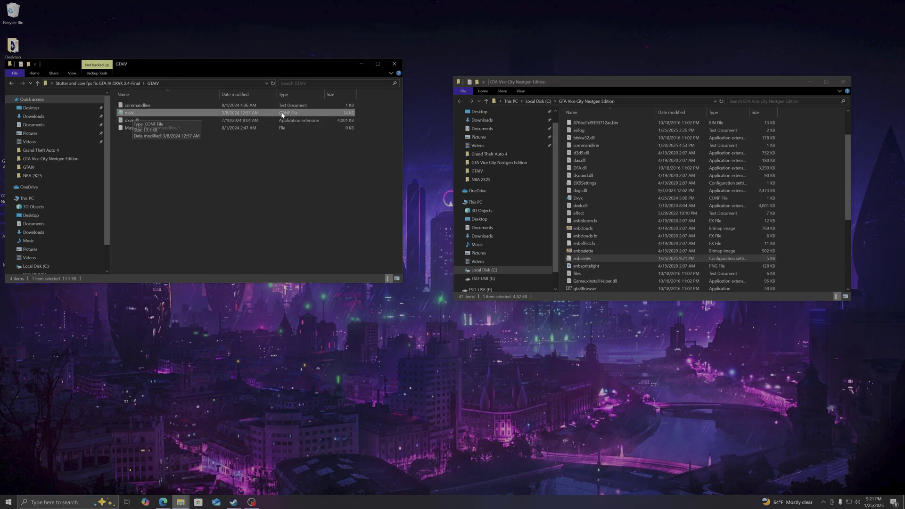
click(210, 161)
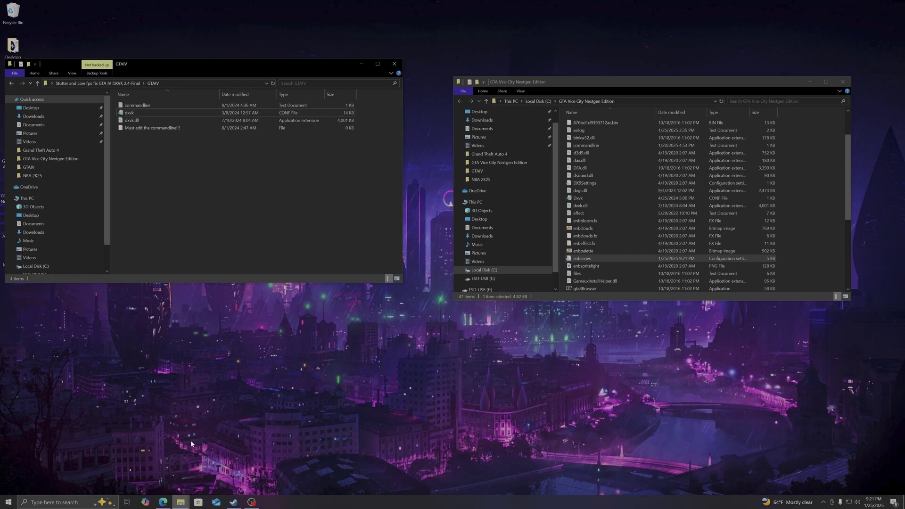
click(164, 501)
click(310, 3)
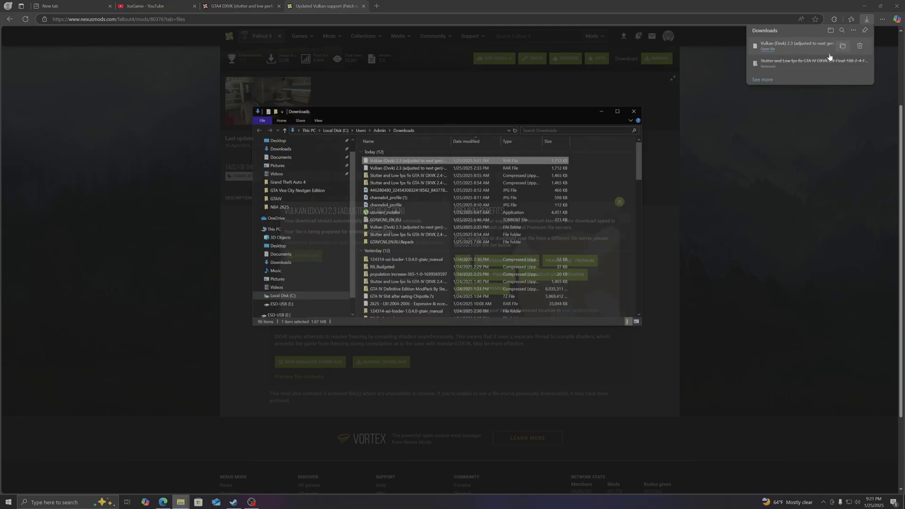
- Bring up the actions for the downloaded Vulkan (Dxvk) 2.3 RAR in the Downloads folder
right_click(399, 151)
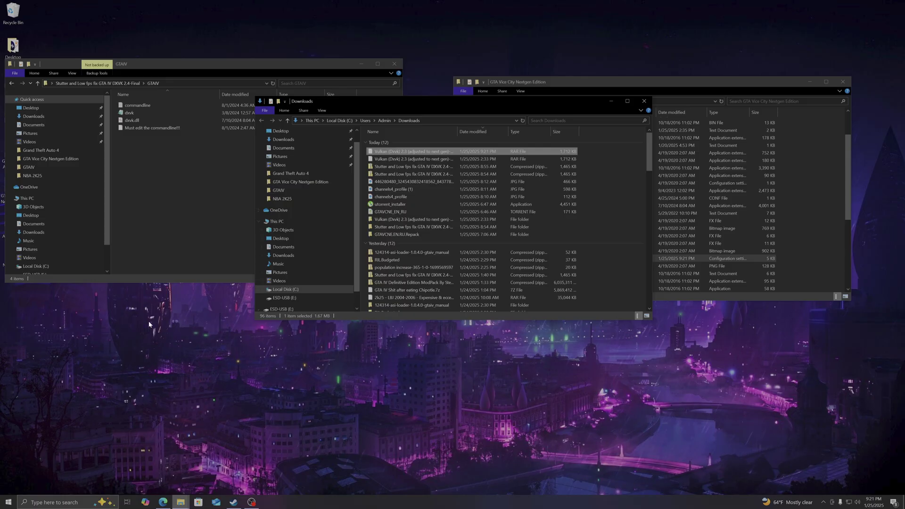
- Extract the Vulkan (Dxvk) 2.3 RAR into its own desktop folder with 7-Zip
drag(149, 325, 150, 326)
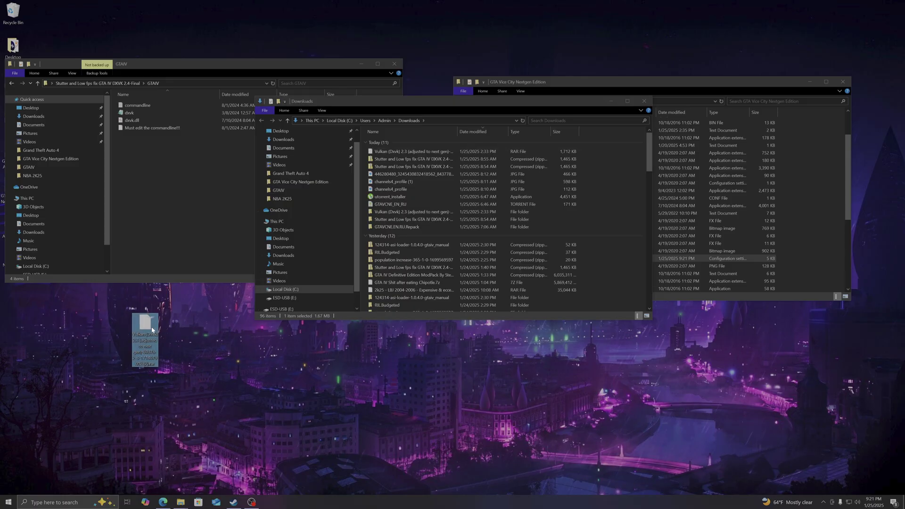
right_click(151, 329)
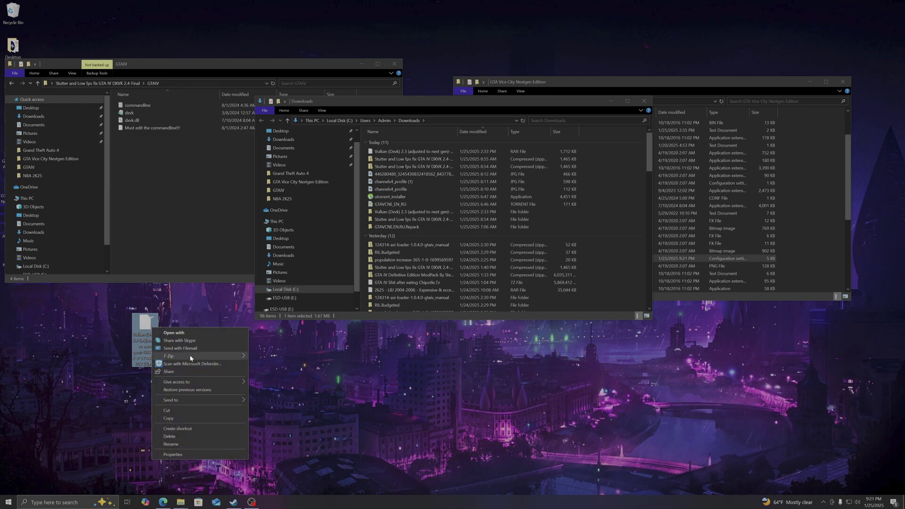
mouse_move(191, 358)
click(306, 388)
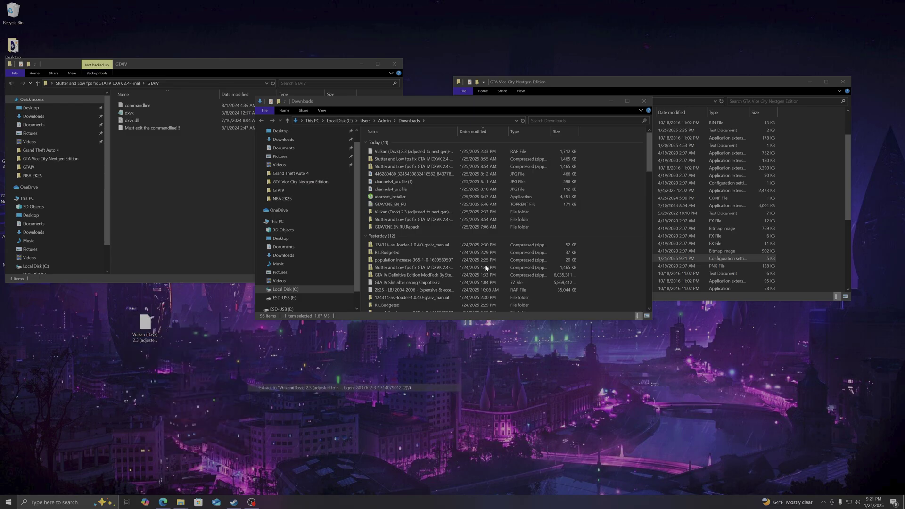
key(ctrl+w)
- Browse the extracted folder down to Fallout 4 Vulkan 2.3 Mod\dxvk-2.3\x64
double_click(12, 300)
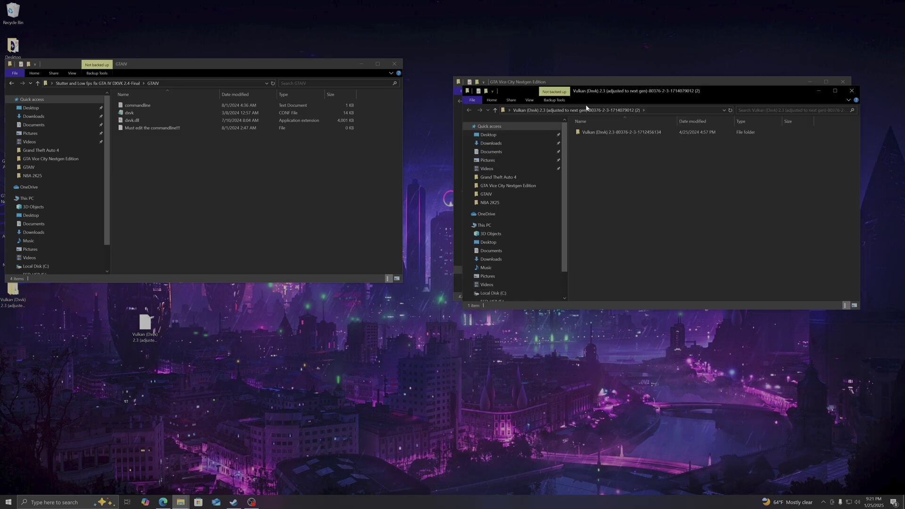
drag(609, 92, 166, 93)
click(148, 135)
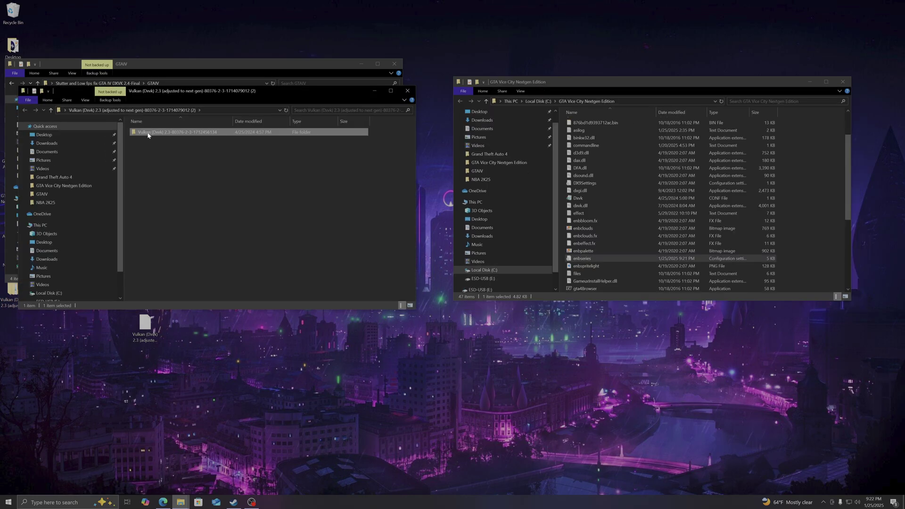
double_click(148, 134)
double_click(148, 133)
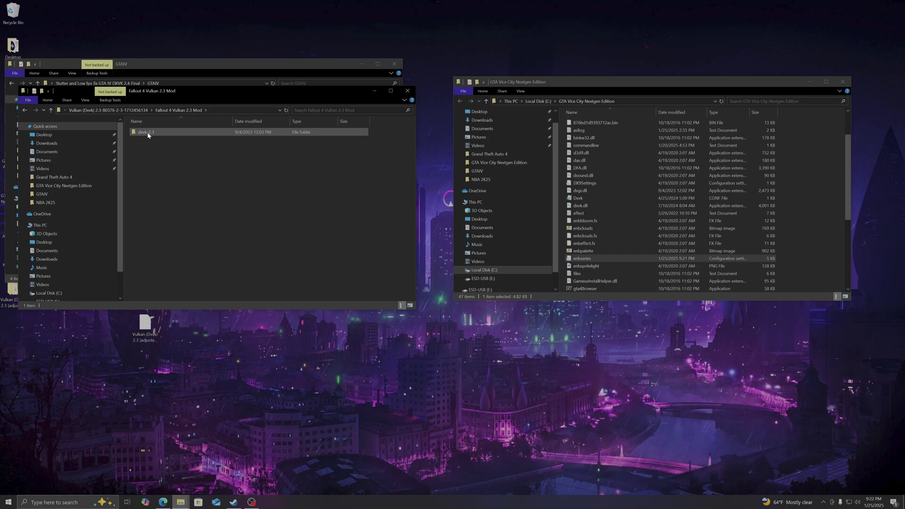
double_click(148, 135)
double_click(143, 140)
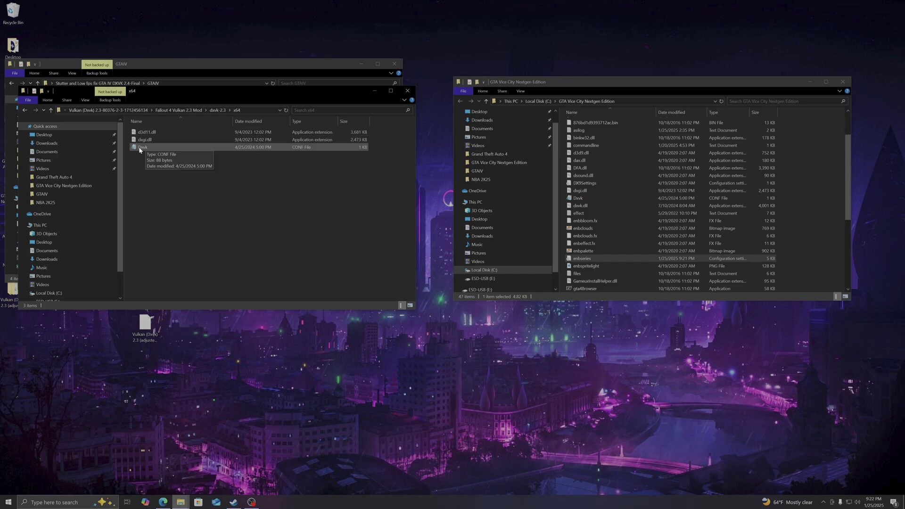
- Copy Dxvk.conf from the x64 folder into GTA Vice City Nextgen Edition, overwriting the old copy
click(139, 148)
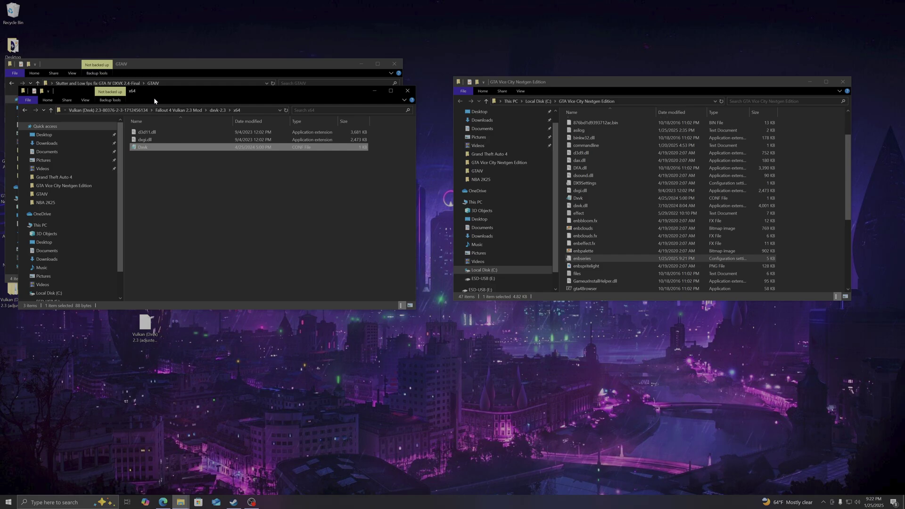
drag(154, 98, 251, 230)
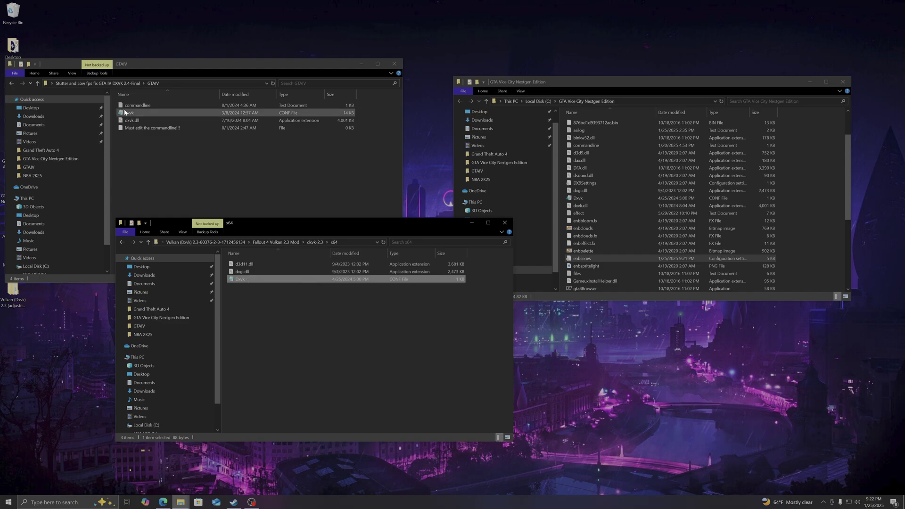
right_click(243, 279)
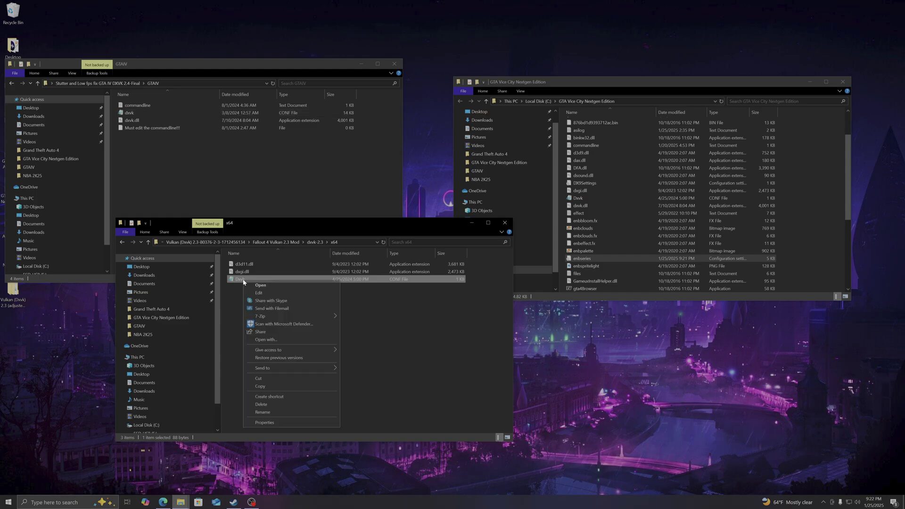
click(293, 330)
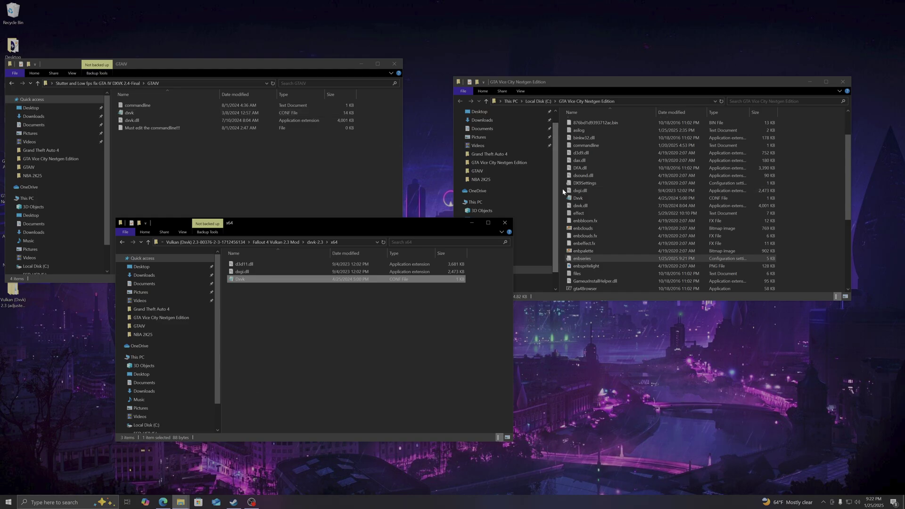
right_click(563, 191)
click(571, 238)
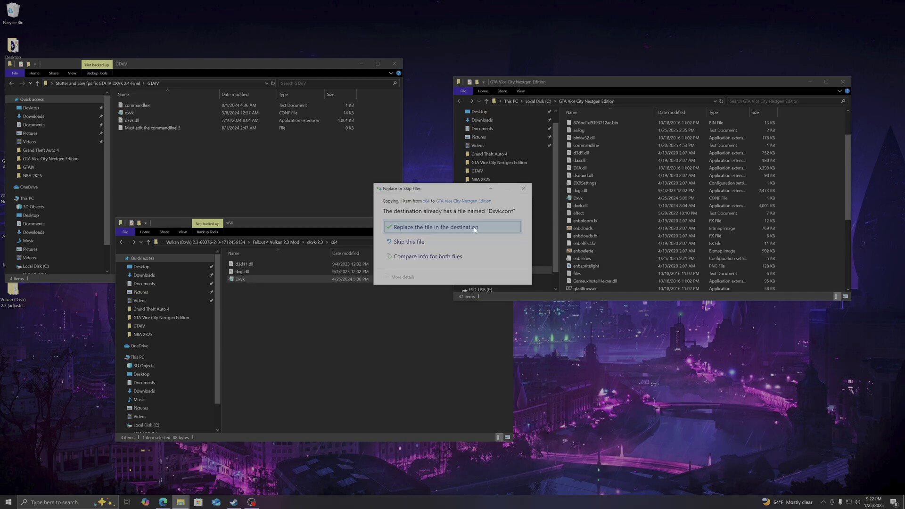
click(474, 229)
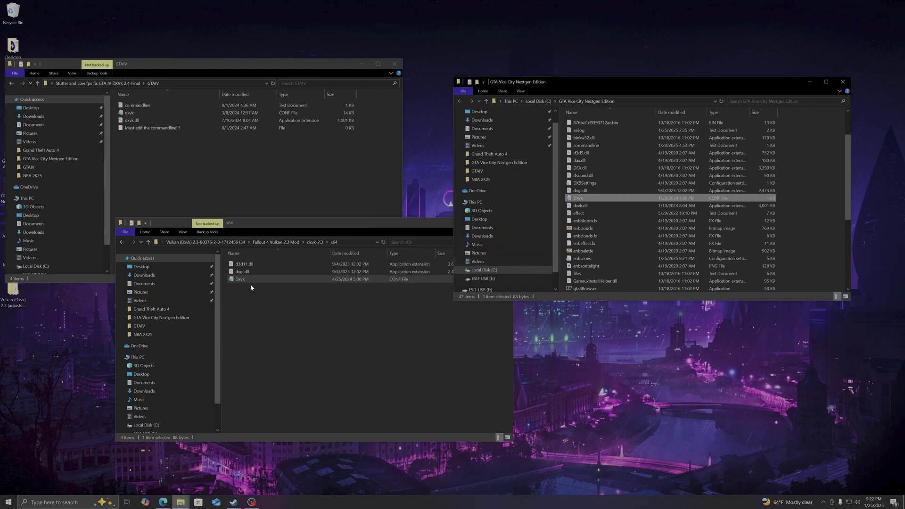
click(128, 121)
click(134, 122)
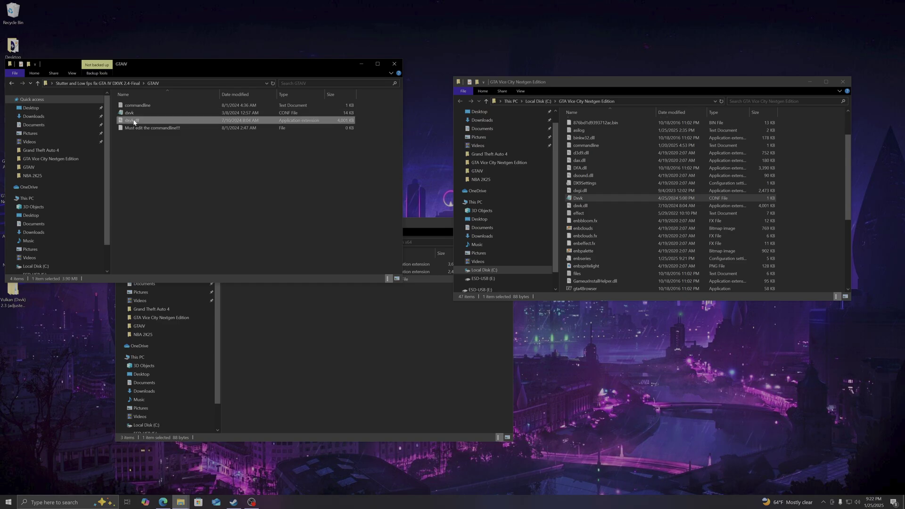
key(alt+Tab)
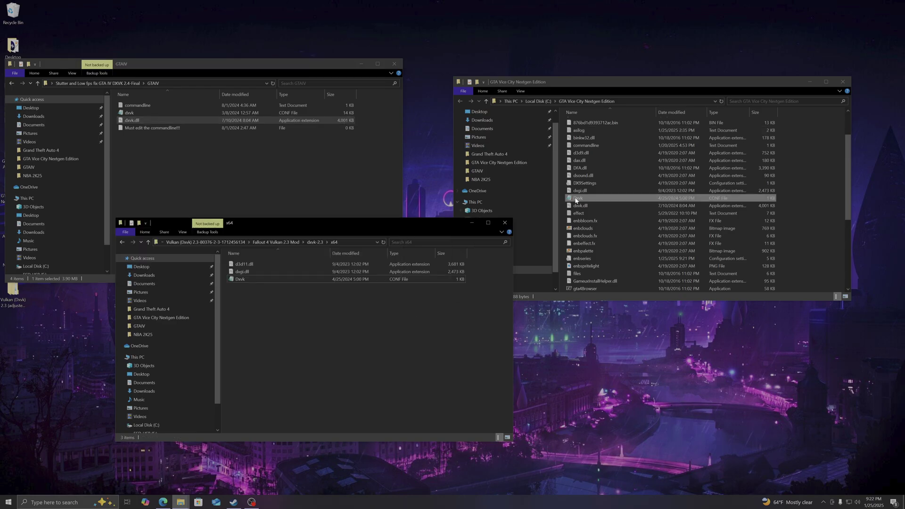
click(585, 259)
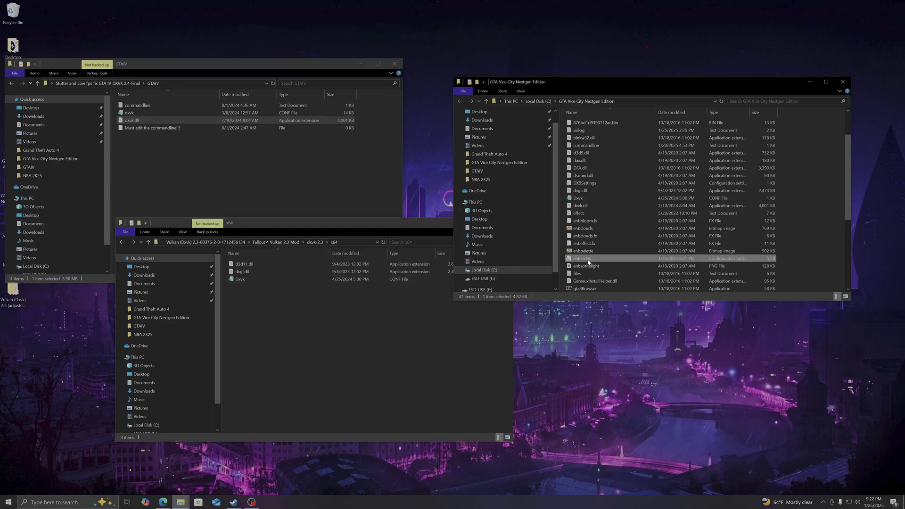
double_click(585, 259)
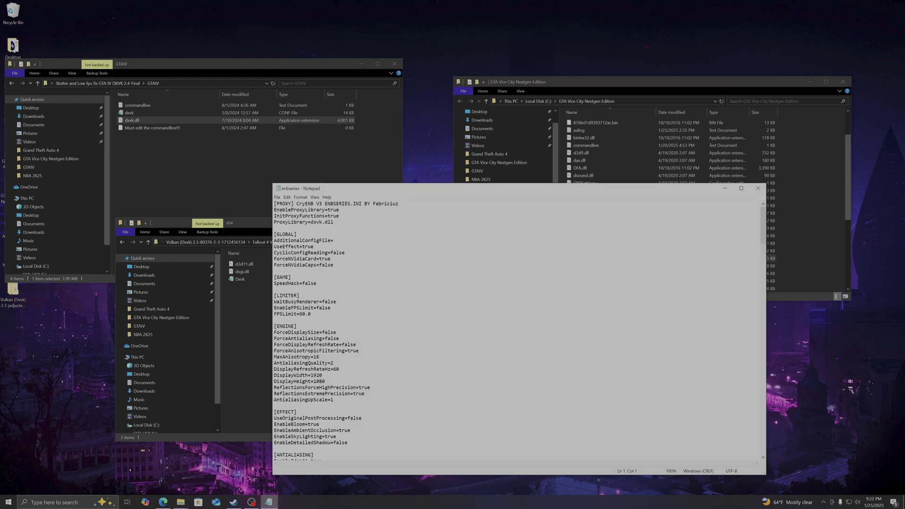
click(758, 188)
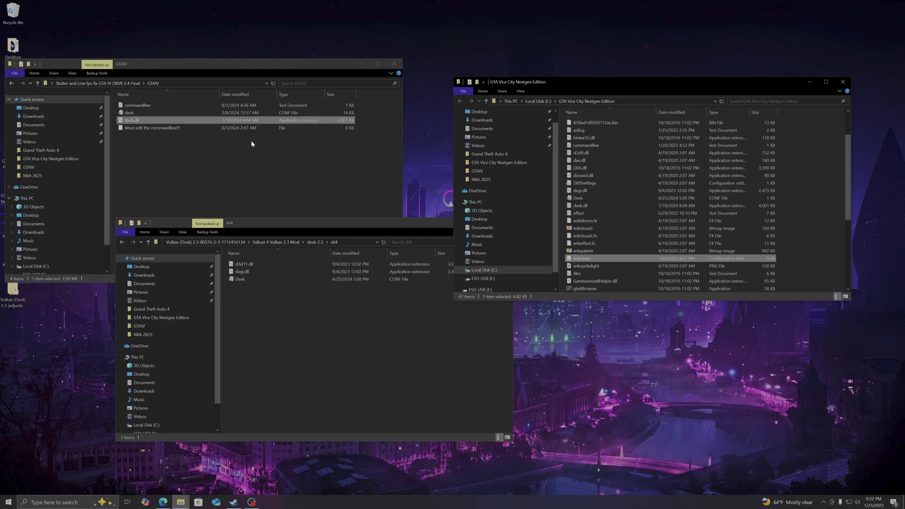
click(325, 310)
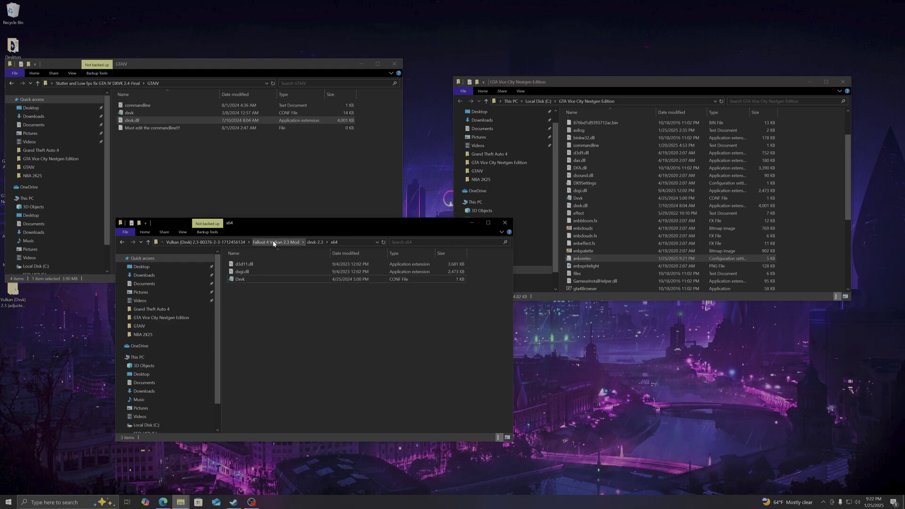
key(alt+Tab)
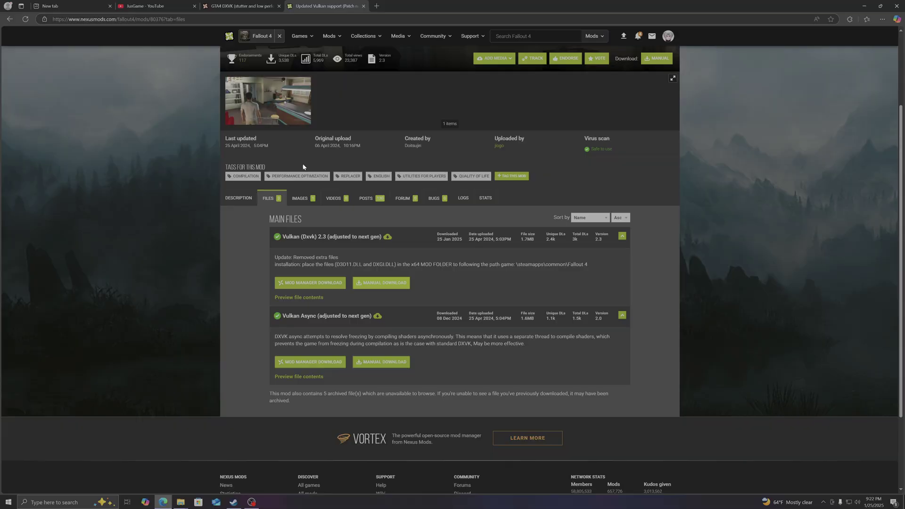
key(alt+Tab)
click(239, 280)
right_click(239, 280)
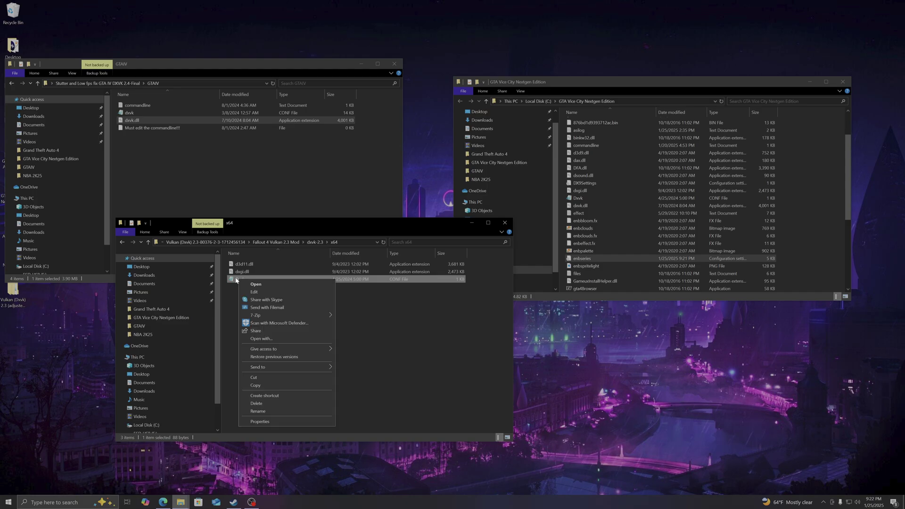
click(236, 280)
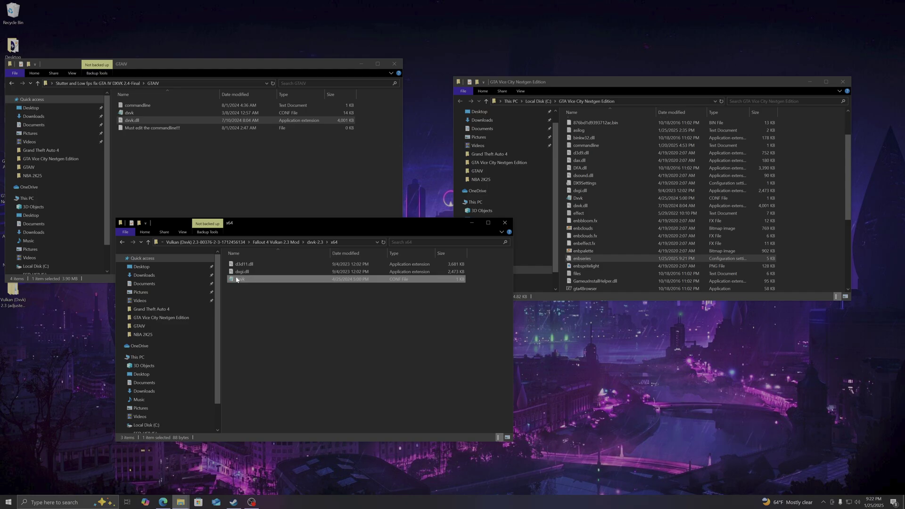
drag(237, 280, 373, 282)
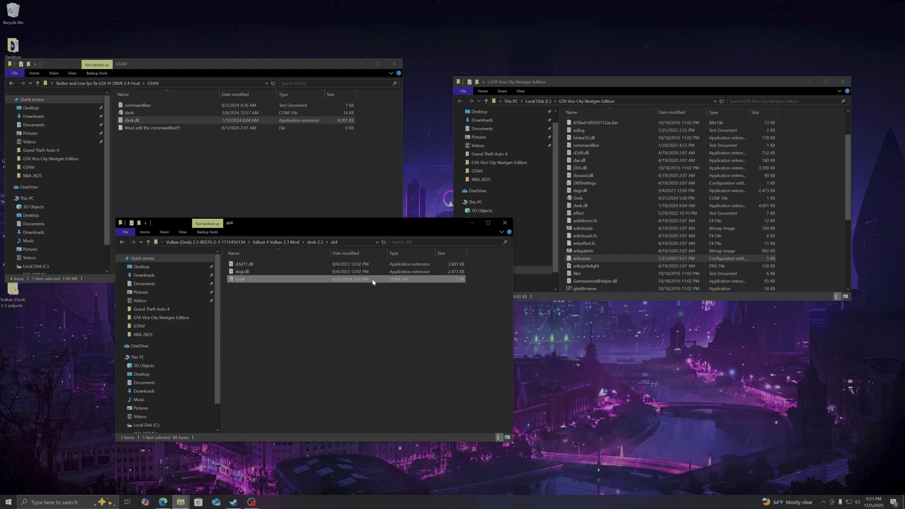